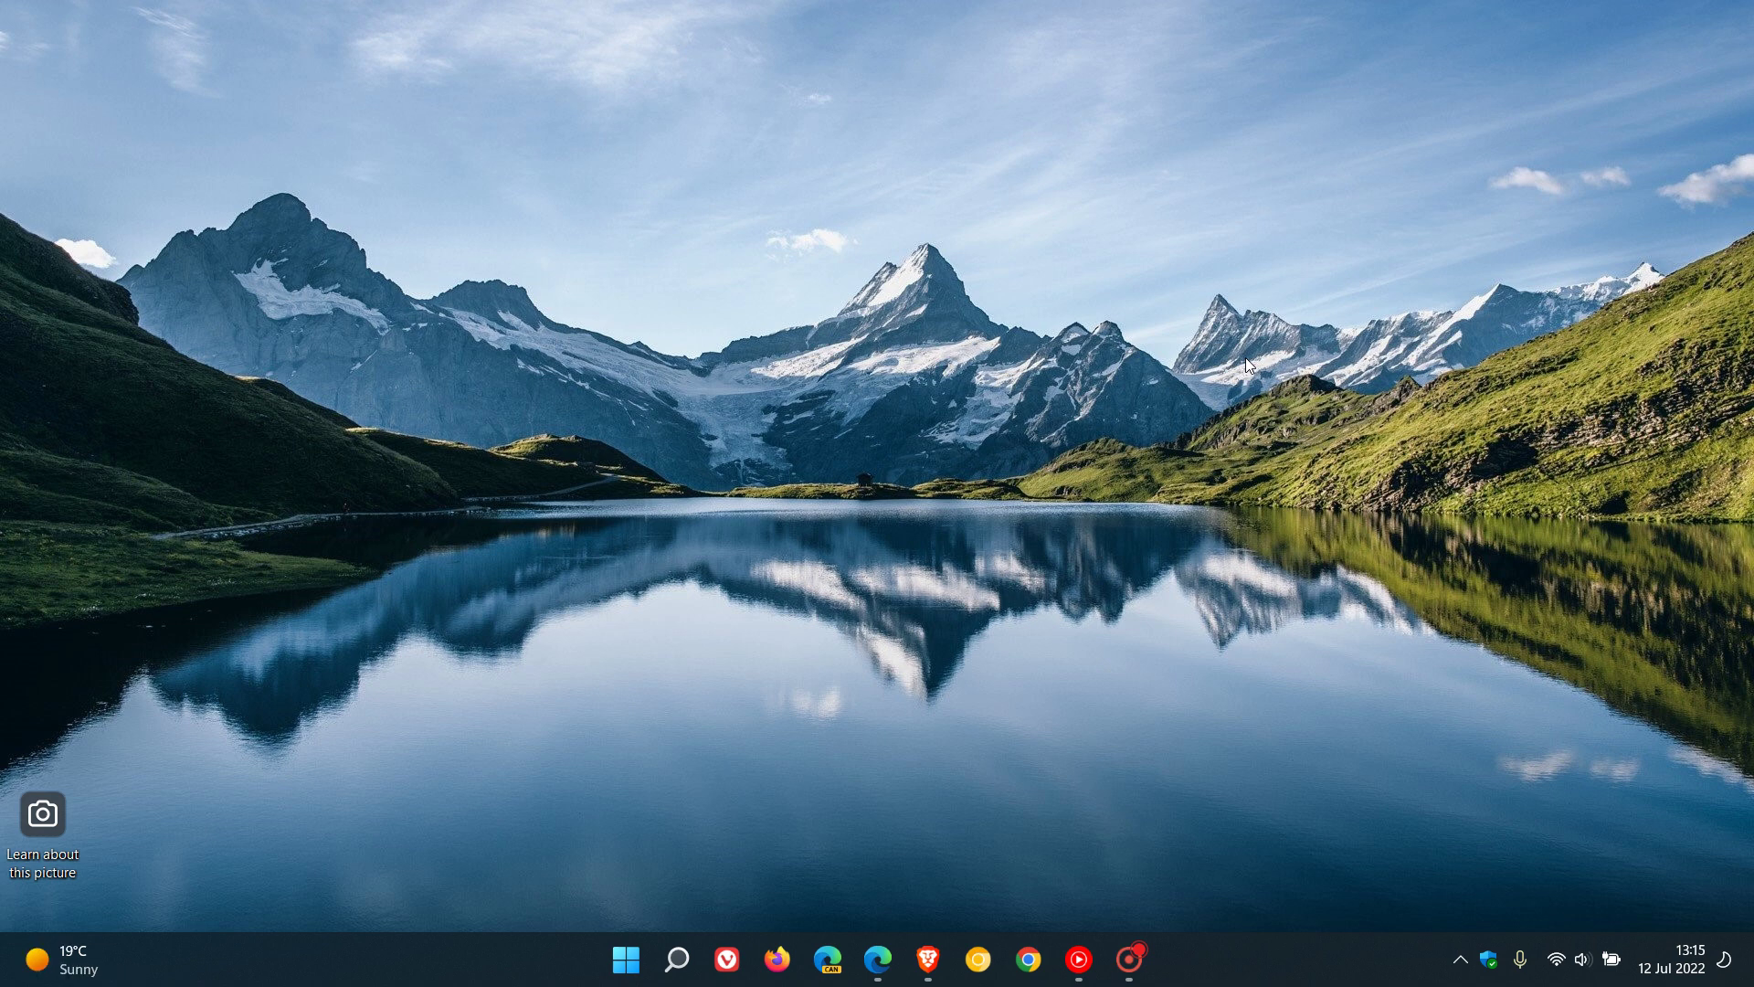
- Highlight the 'We are pleased… E5 licenses.' general availability sentence in the Autopatch article
{"action": "left_click", "coordinate": [879, 960]}
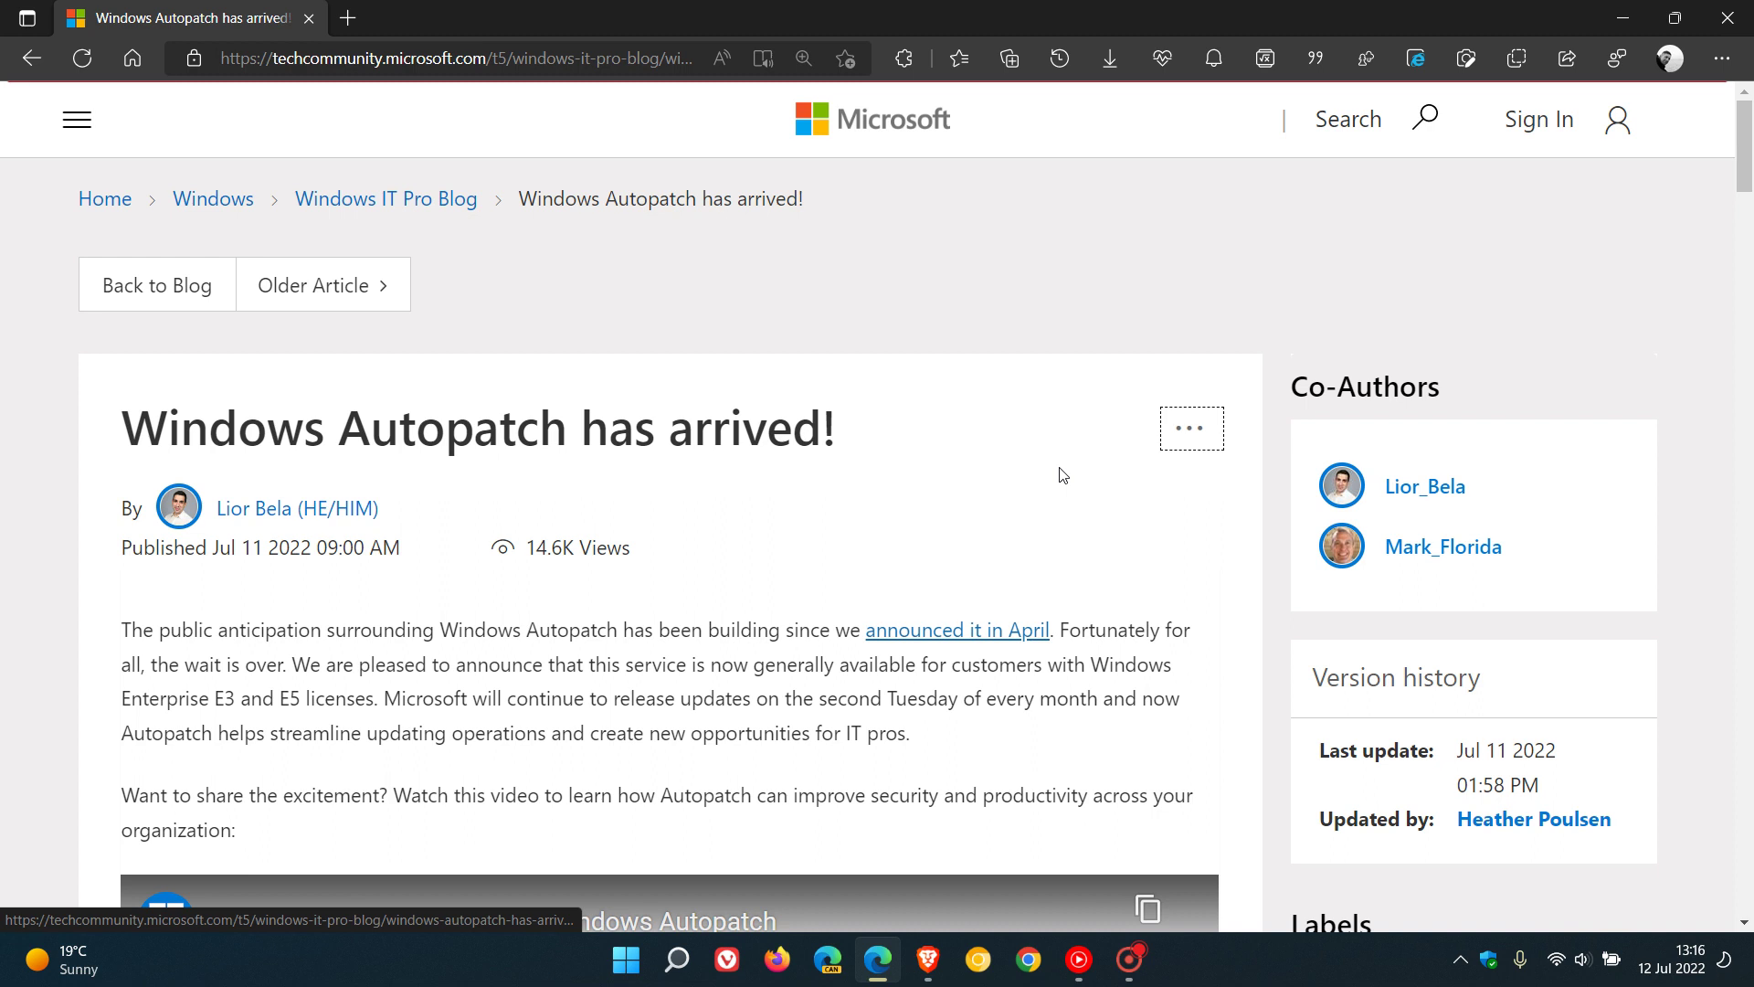
{"action": "left_click_drag", "start_coordinate": [308, 665], "coordinate": [789, 677]}
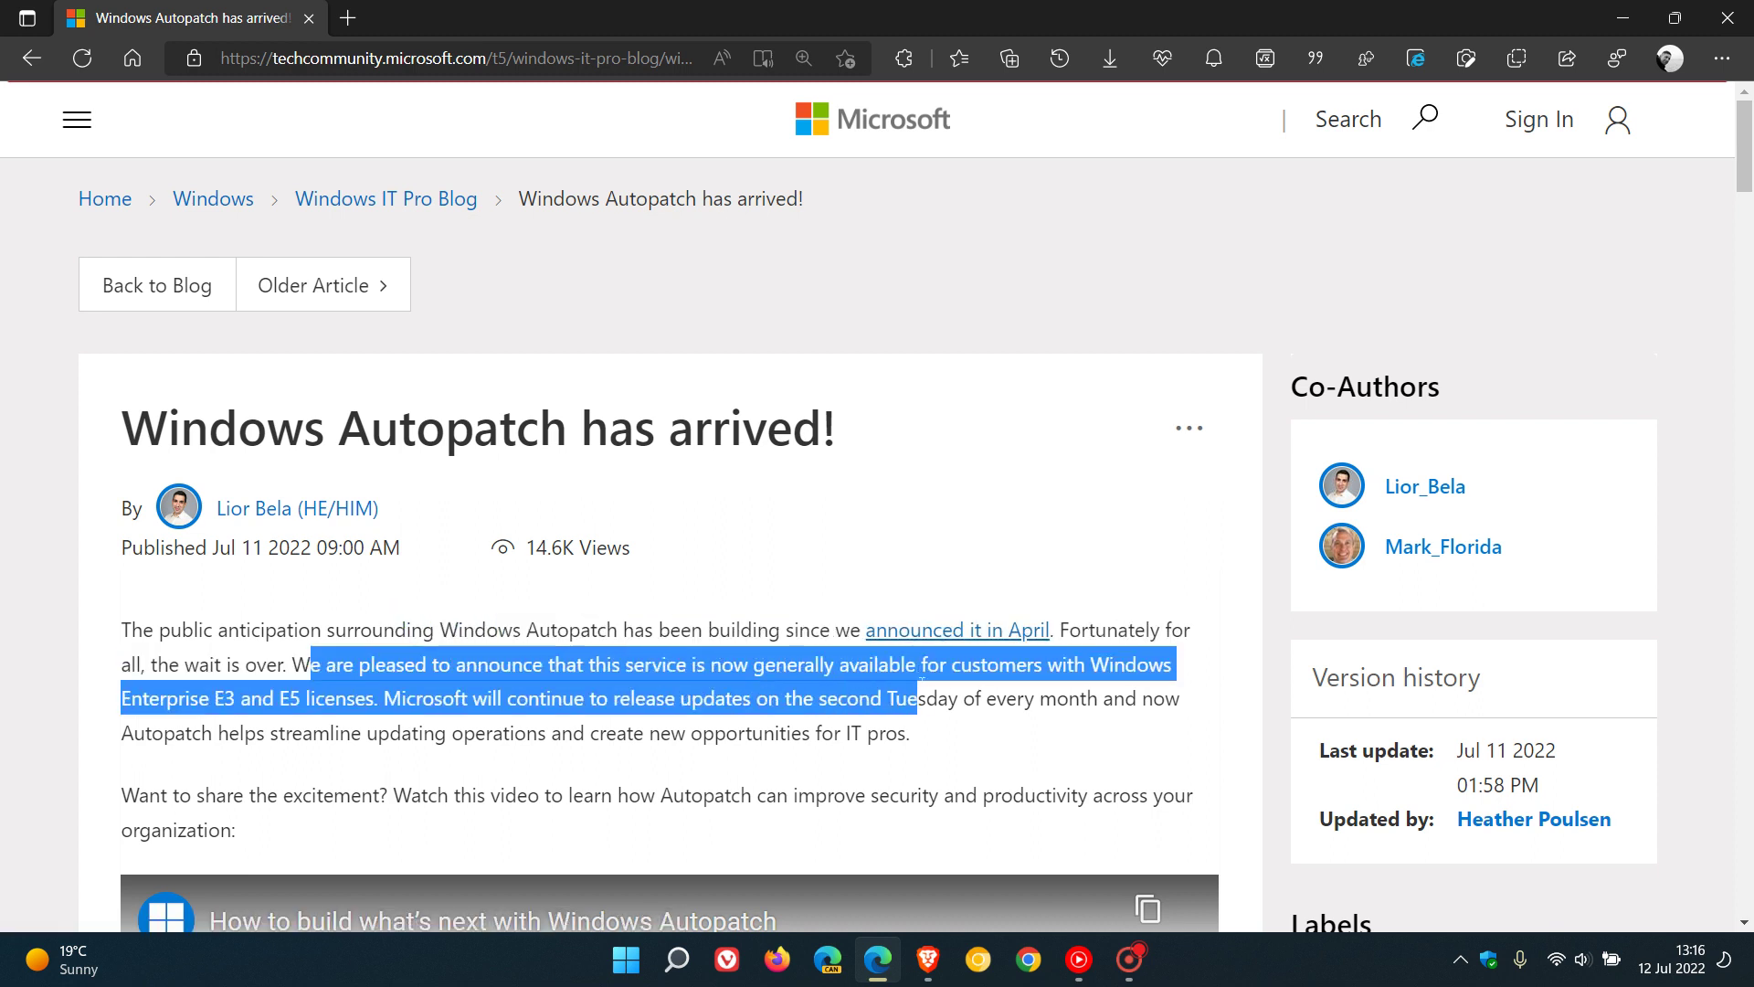
{"action": "mouse_move", "coordinate": [789, 677]}
{"action": "left_mouse_down"}
{"action": "mouse_move", "coordinate": [1189, 683]}
{"action": "mouse_move", "coordinate": [378, 699]}
{"action": "left_mouse_up"}
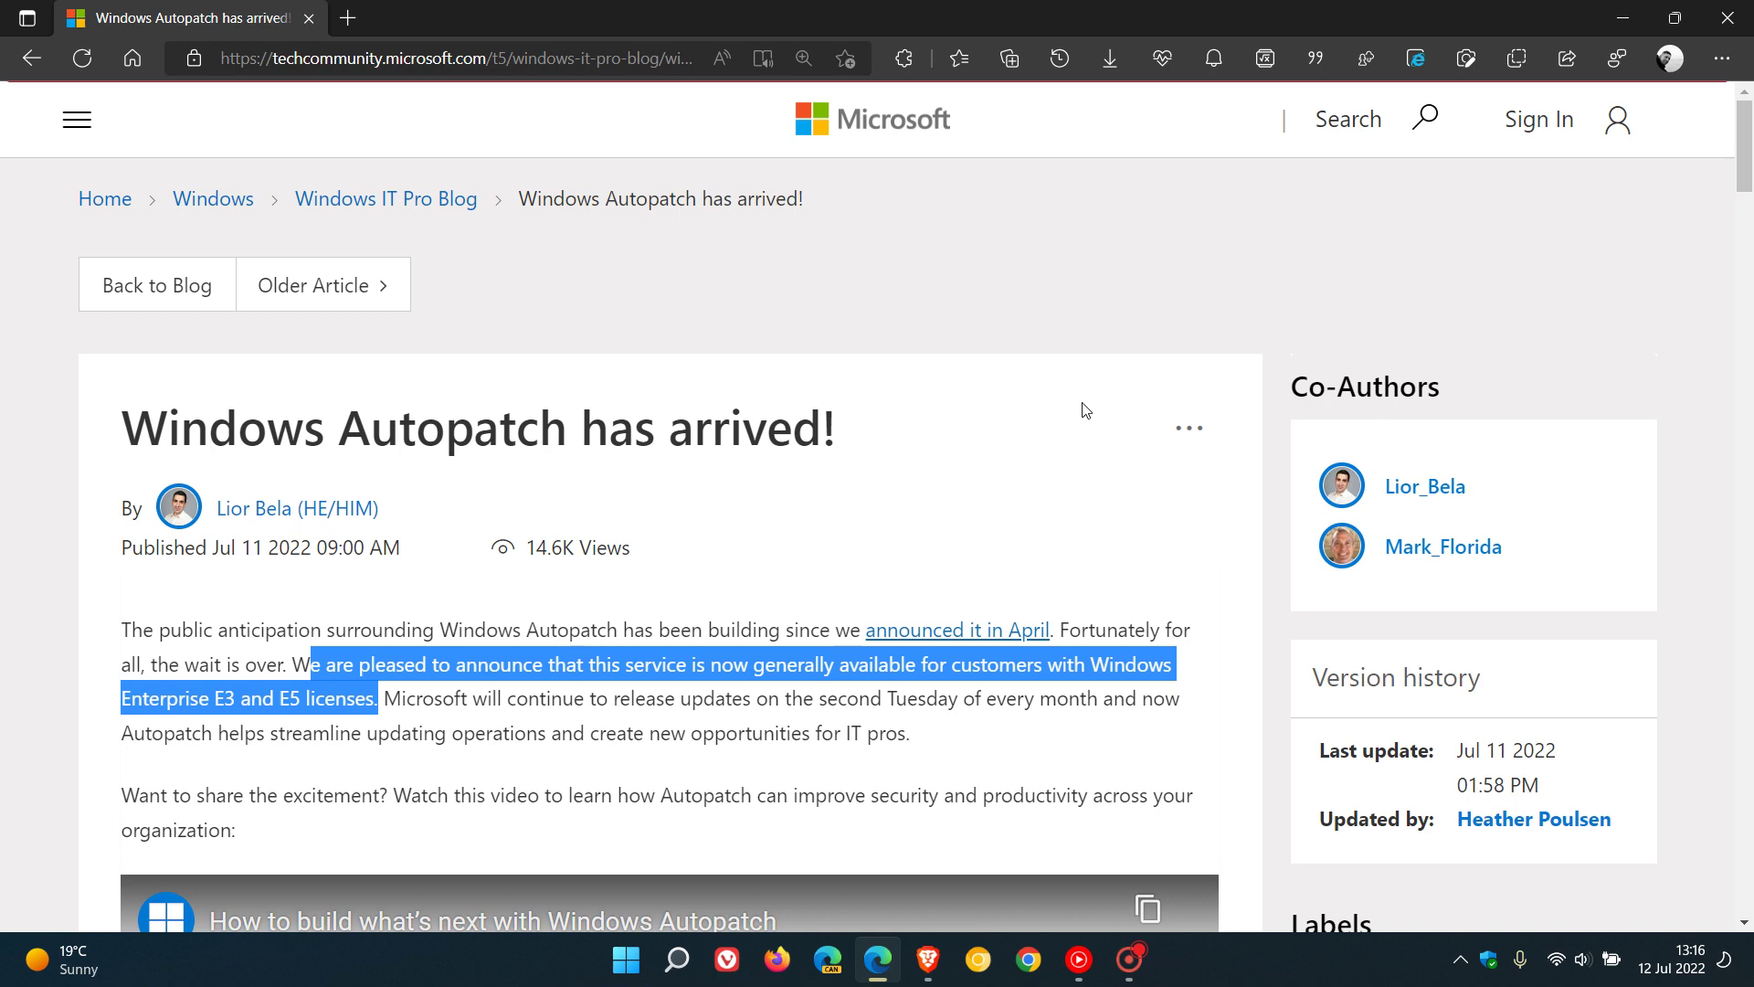
{"action": "scroll", "coordinate": [1082, 410], "scroll_direction": "down", "scroll_amount": 3}
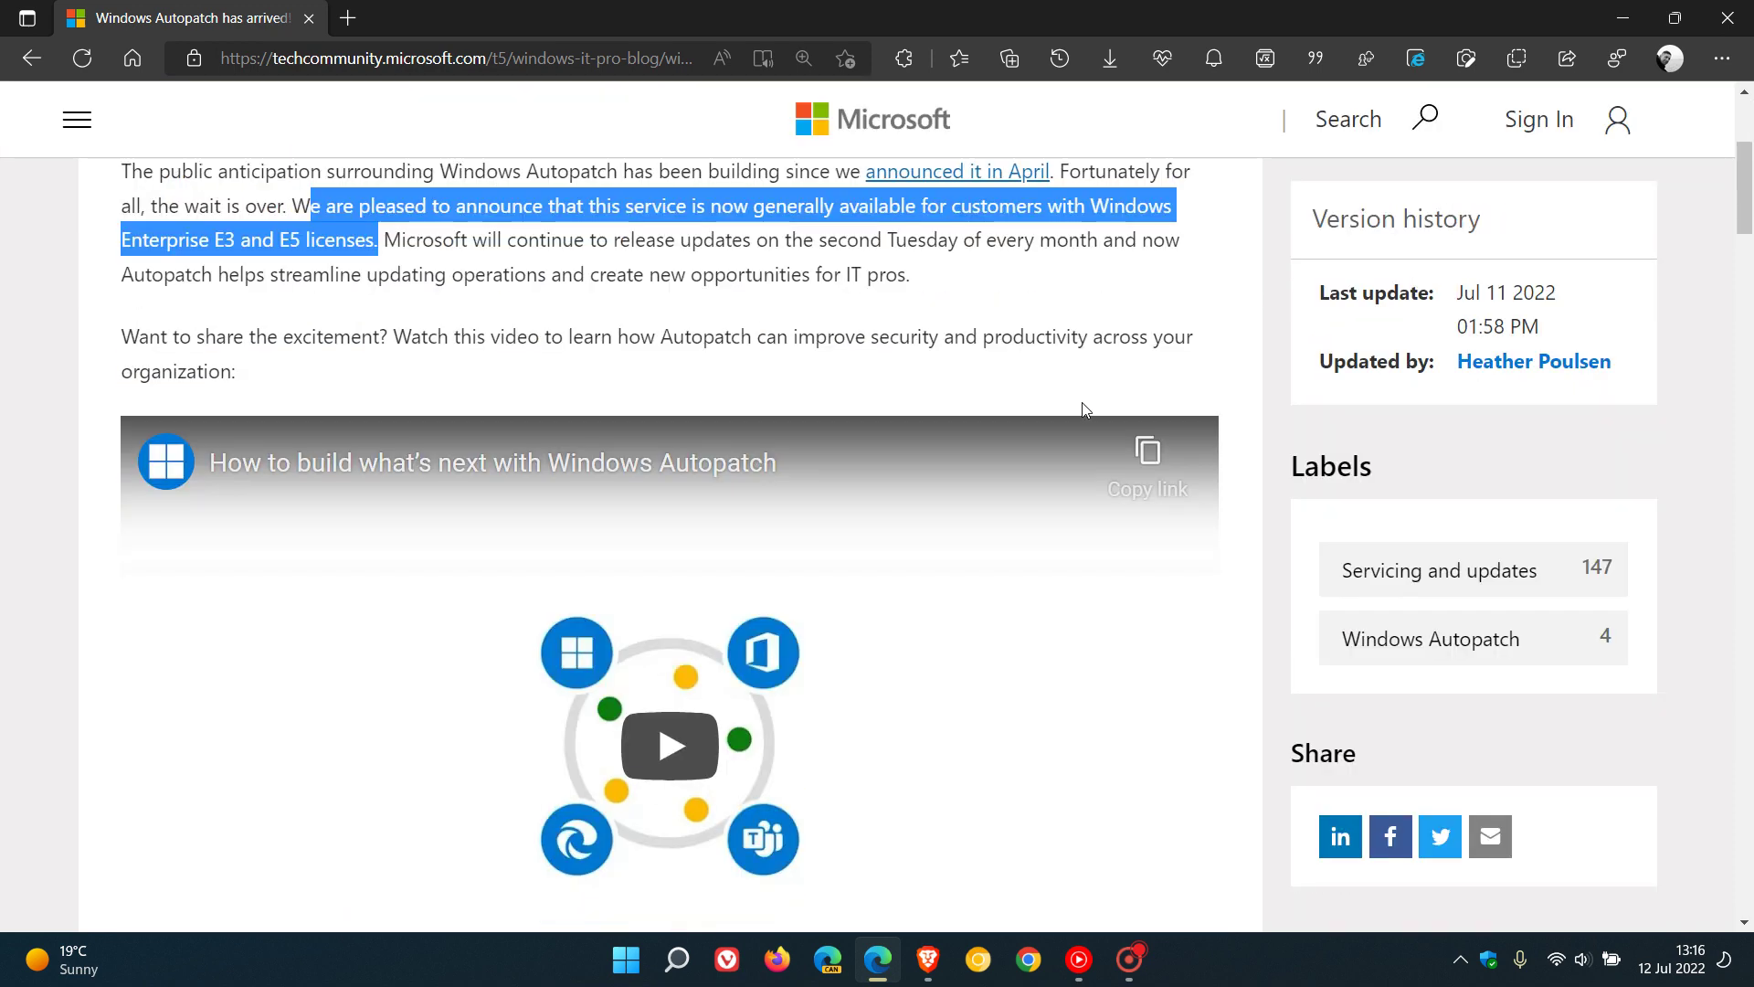
{"action": "scroll", "coordinate": [1084, 410], "scroll_direction": "down", "scroll_amount": 3}
{"action": "scroll", "coordinate": [1083, 411], "scroll_direction": "down", "scroll_amount": 2}
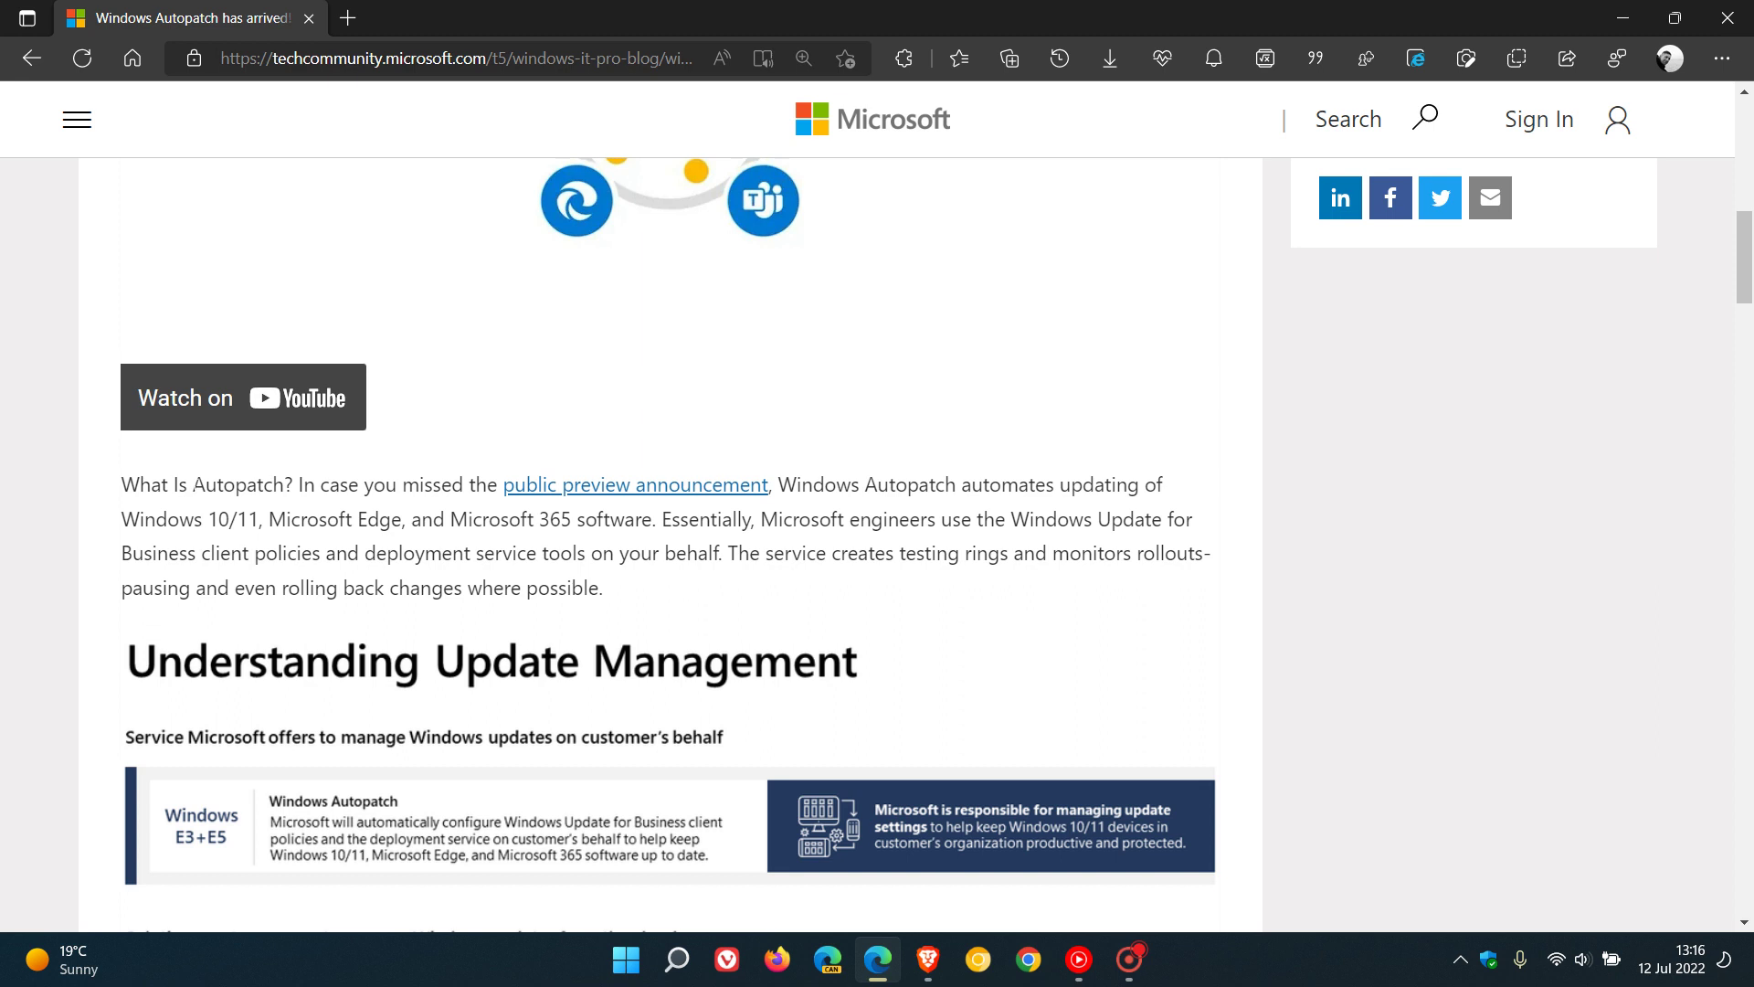
- Select the 'What Is Autopatch?' paragraph from its heading through 'where possible.'
{"action": "mouse_move", "coordinate": [121, 492]}
{"action": "left_mouse_down"}
{"action": "mouse_move", "coordinate": [1113, 486]}
{"action": "mouse_move", "coordinate": [1190, 522]}
{"action": "left_mouse_up"}
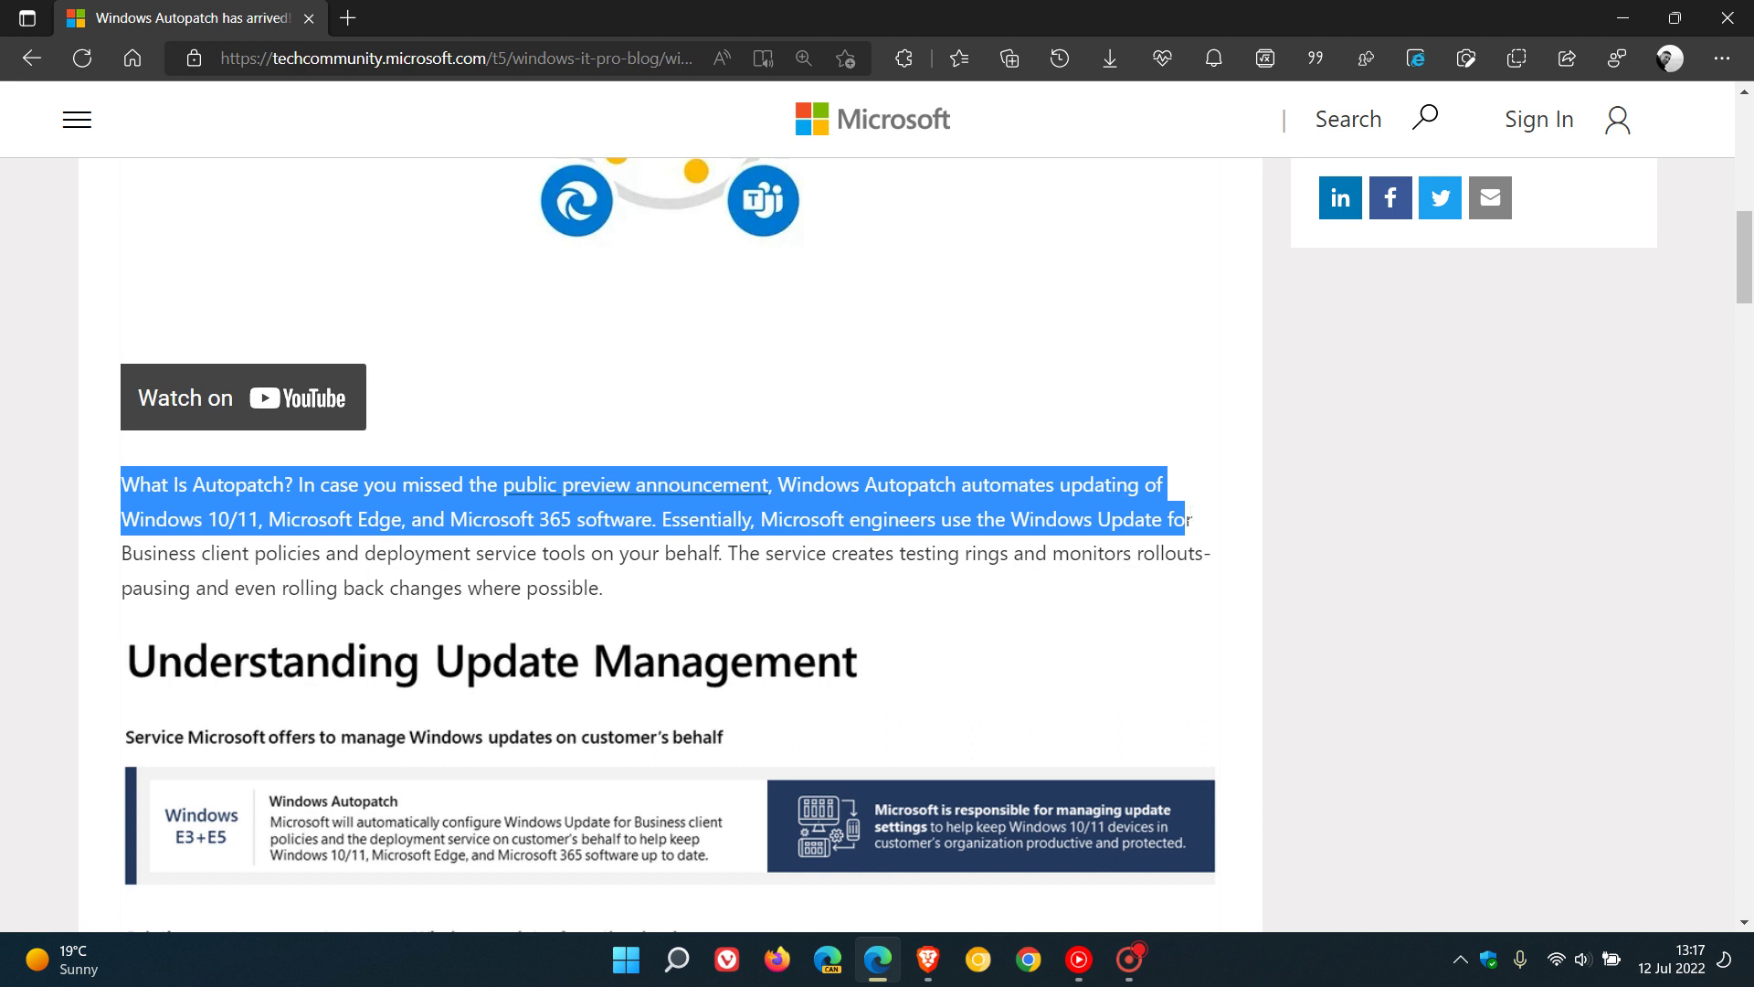
{"action": "left_click_drag", "start_coordinate": [1190, 520], "coordinate": [1205, 525]}
{"action": "left_click_drag", "start_coordinate": [1204, 523], "coordinate": [1214, 564]}
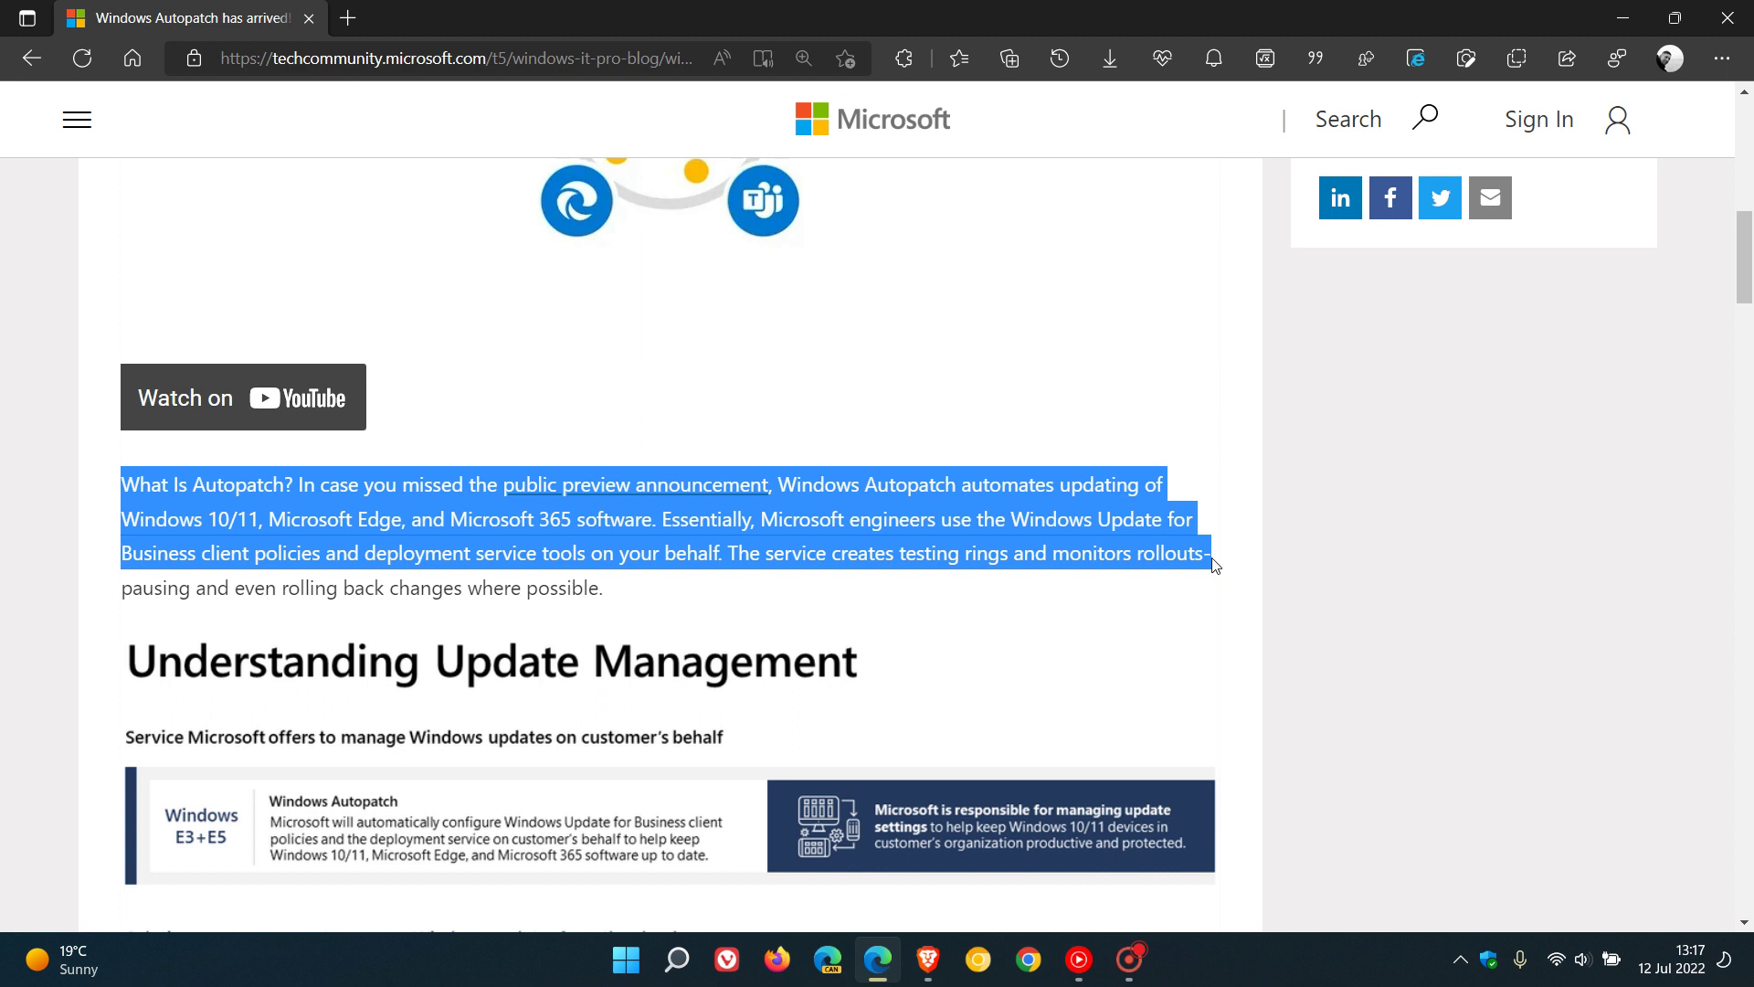
{"action": "left_click_drag", "start_coordinate": [1213, 564], "coordinate": [1215, 597]}
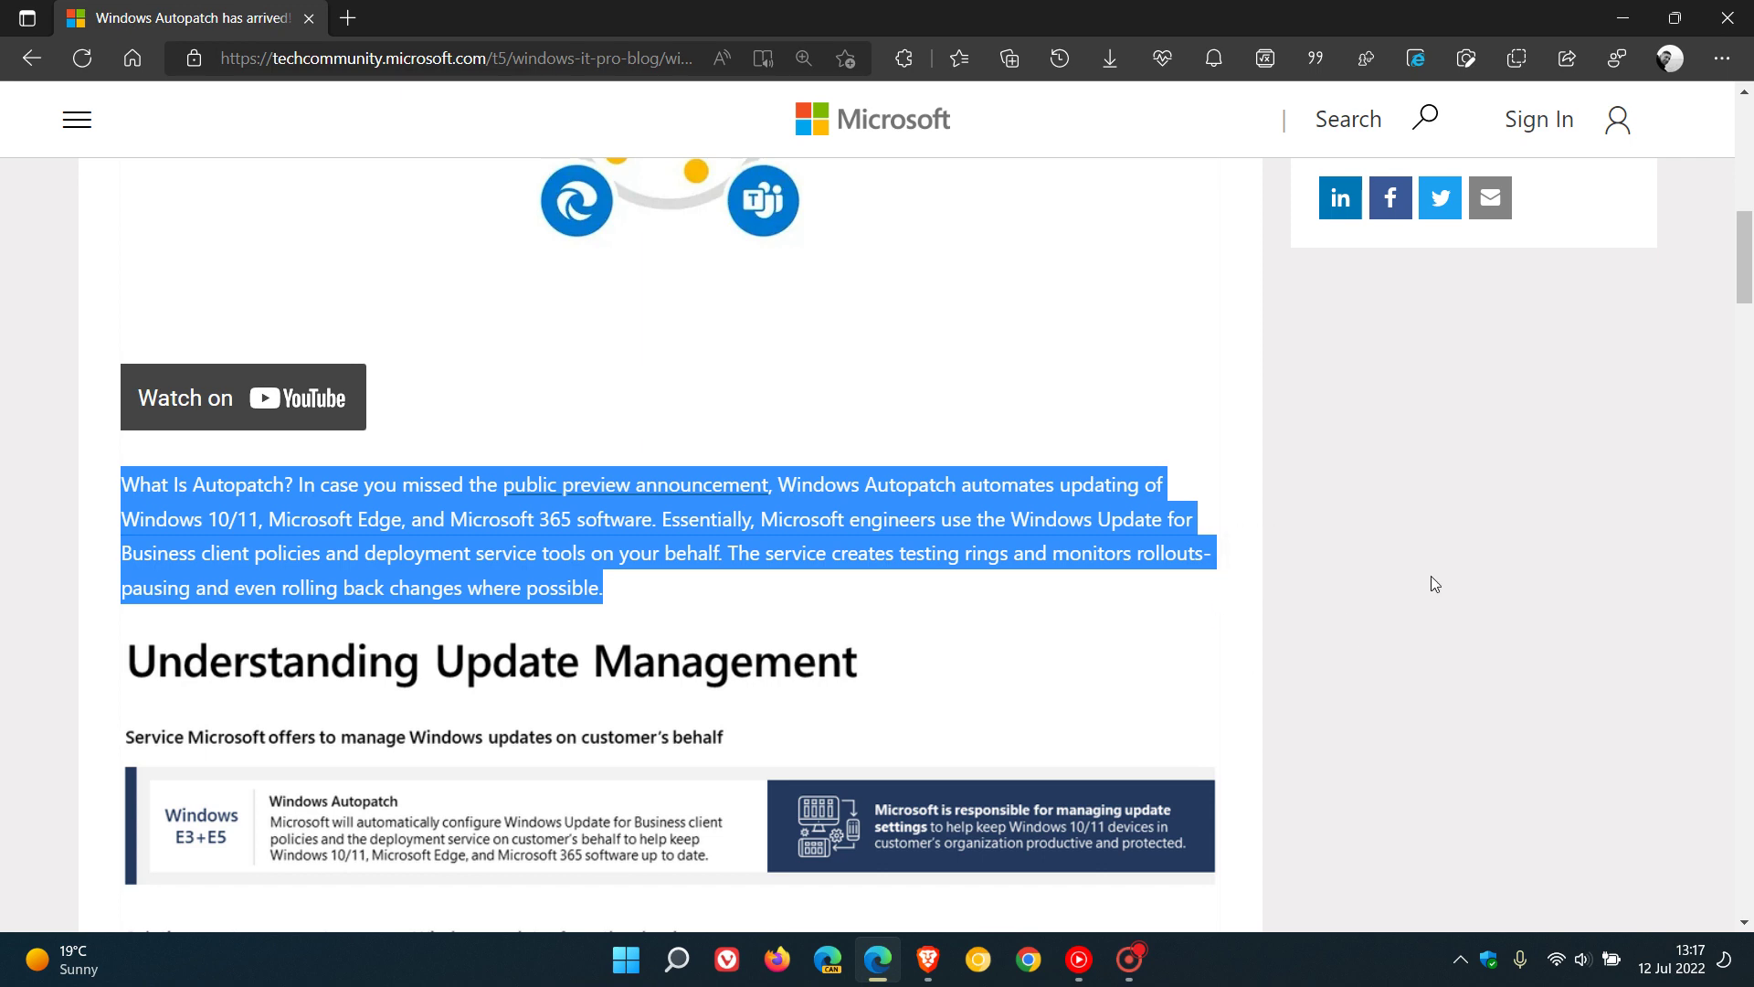
{"action": "scroll", "coordinate": [1479, 491], "scroll_direction": "down", "scroll_amount": 1}
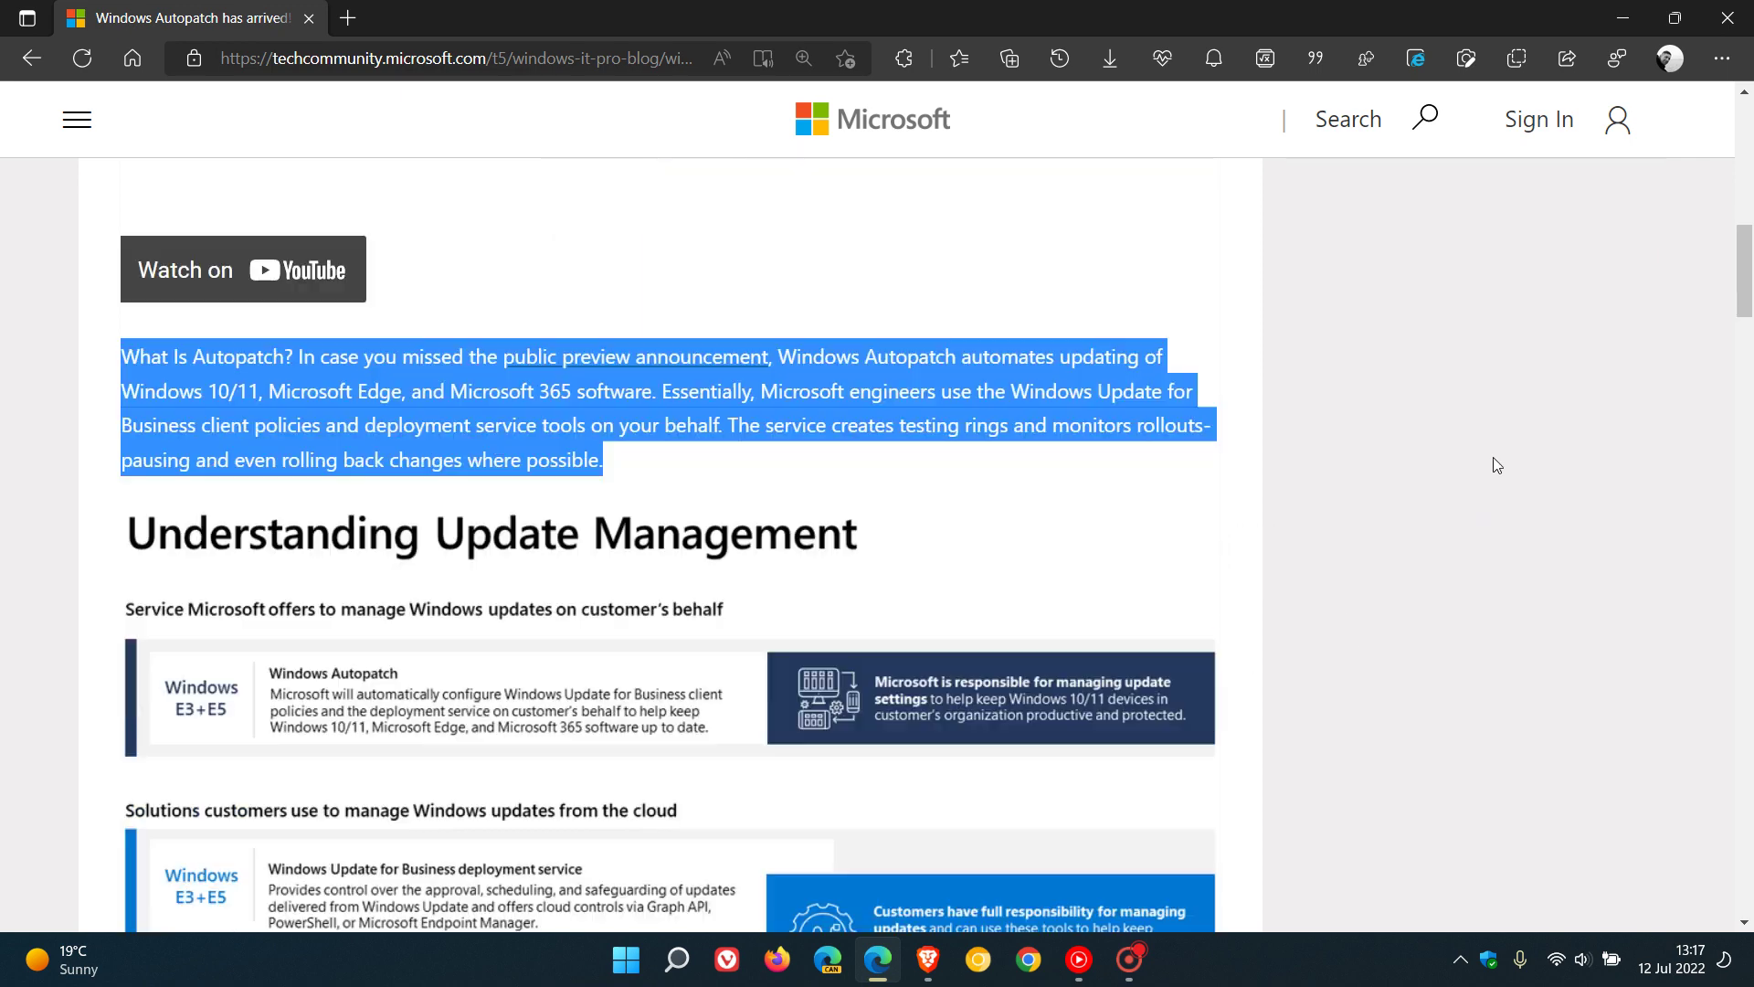
{"action": "scroll", "coordinate": [1493, 464], "scroll_direction": "down", "scroll_amount": 2}
{"action": "scroll", "coordinate": [1492, 464], "scroll_direction": "down", "scroll_amount": 3}
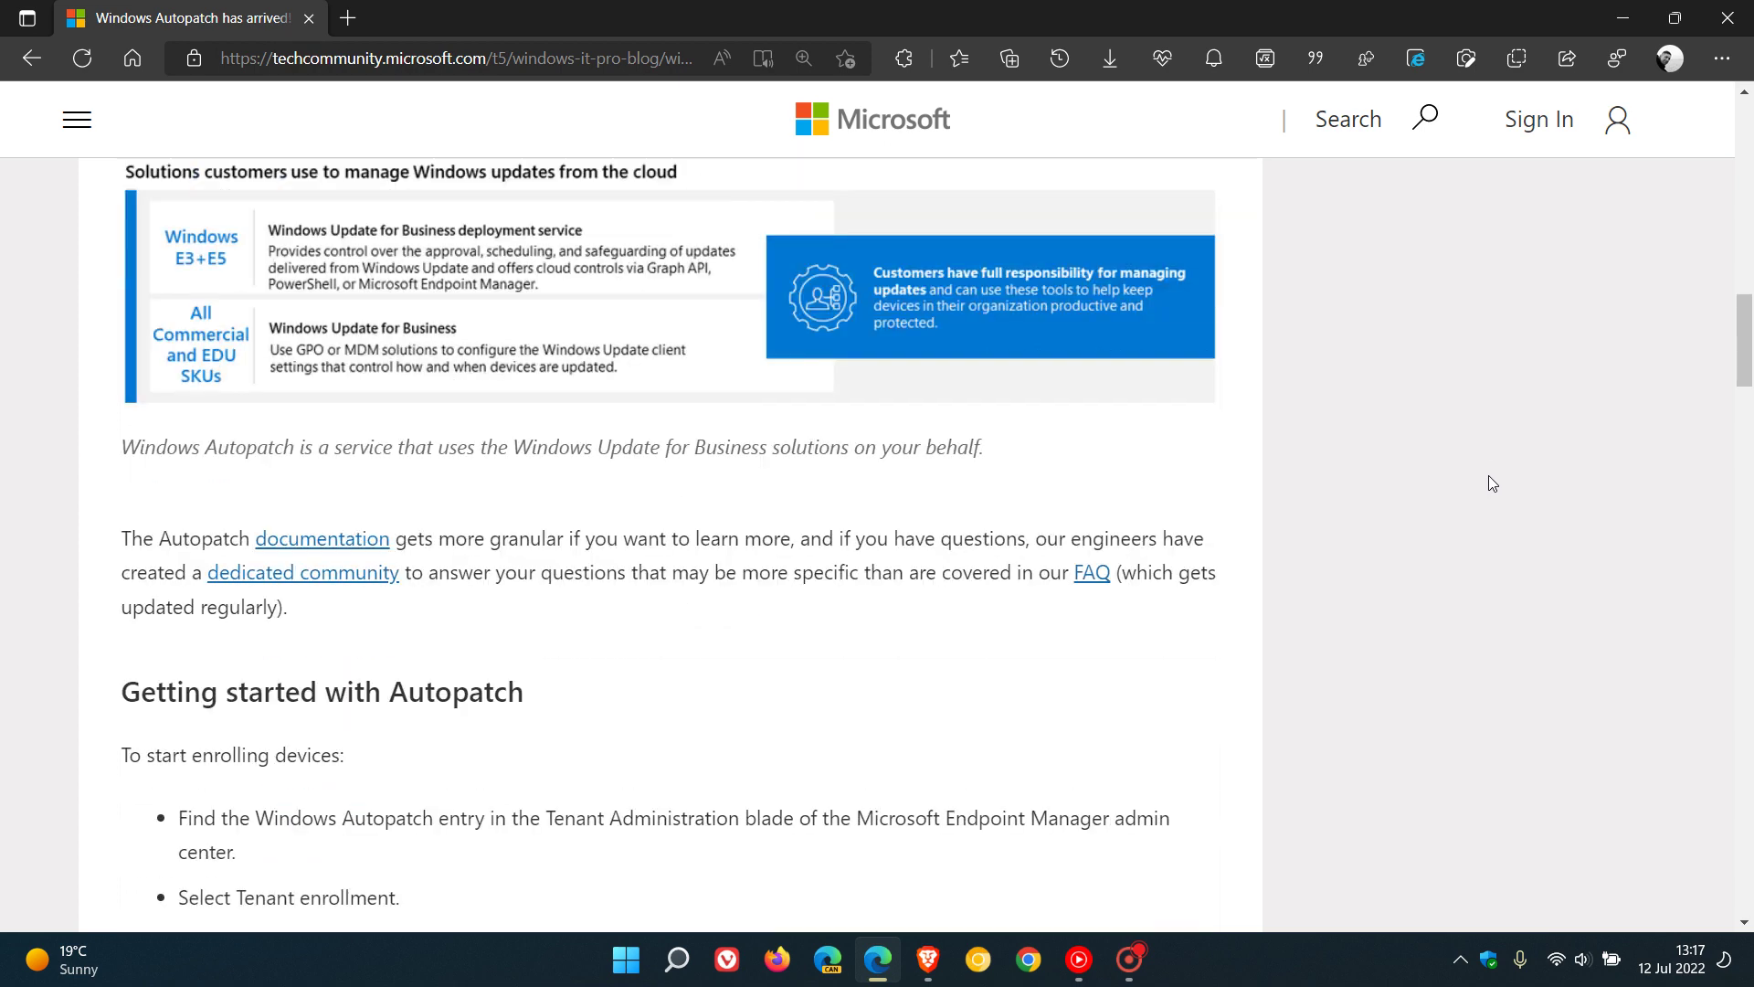
{"action": "scroll", "coordinate": [1488, 480], "scroll_direction": "down", "scroll_amount": 3}
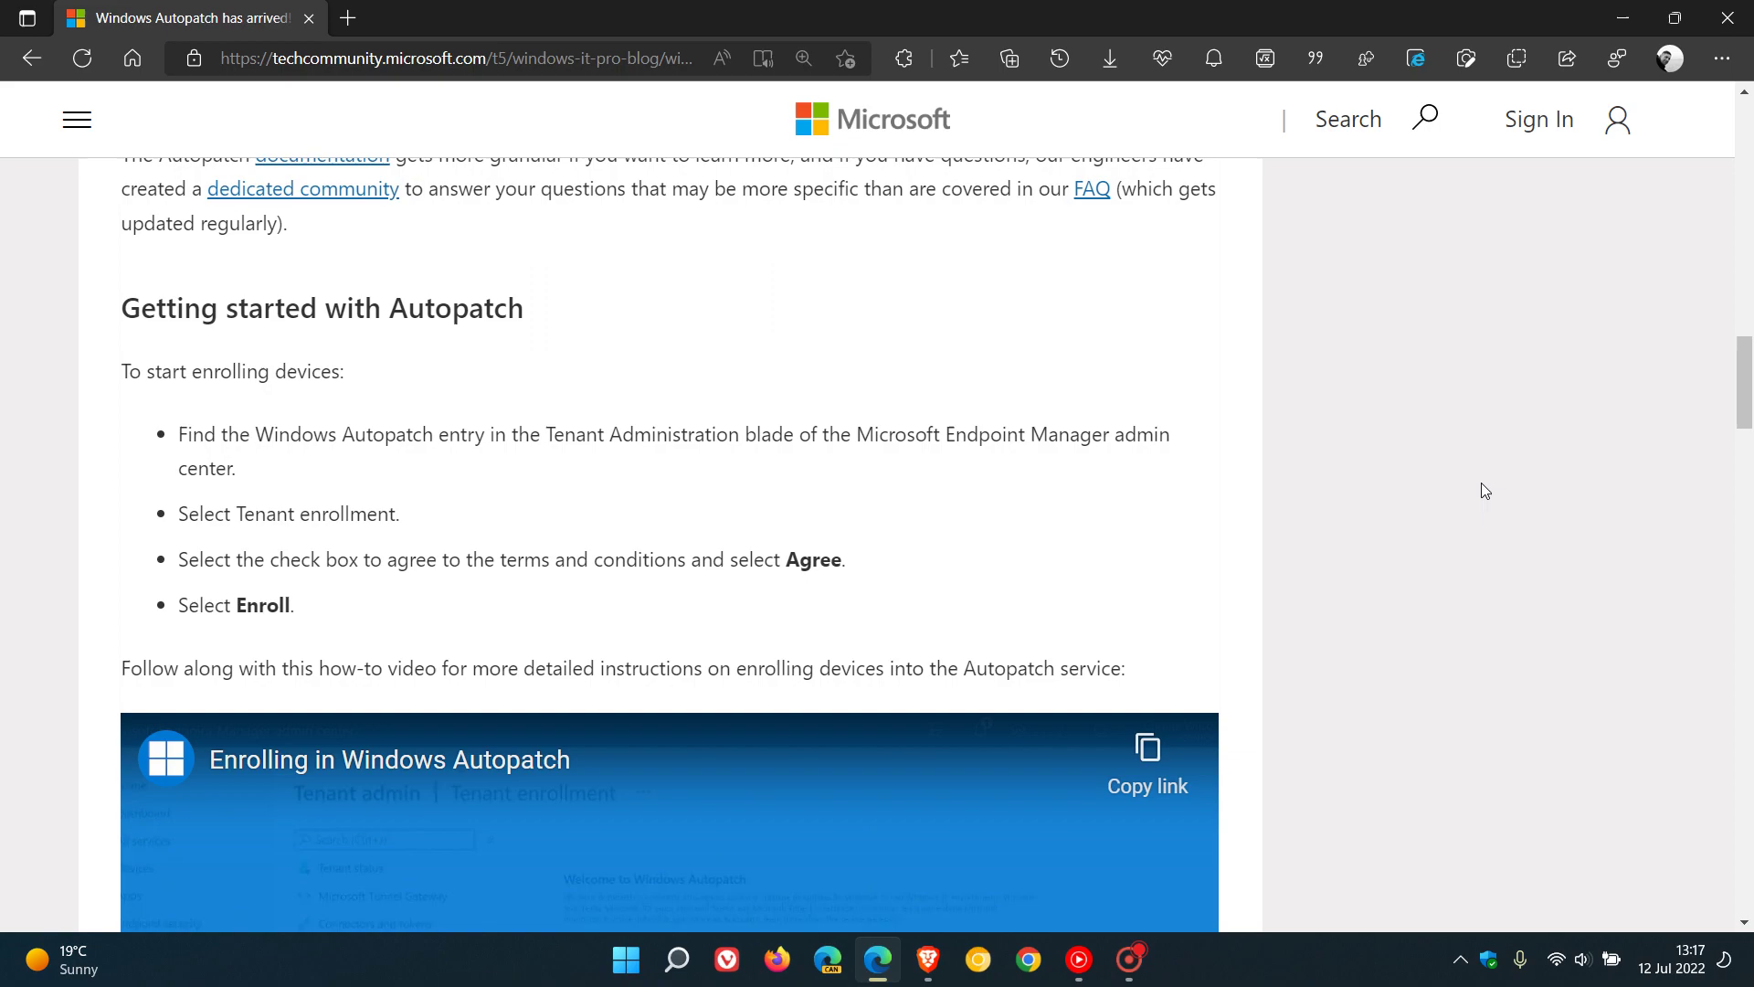
{"action": "scroll", "coordinate": [1482, 482], "scroll_direction": "down", "scroll_amount": 1}
{"action": "scroll", "coordinate": [1482, 488], "scroll_direction": "down", "scroll_amount": 4}
{"action": "scroll", "coordinate": [1481, 490], "scroll_direction": "down", "scroll_amount": 2}
{"action": "scroll", "coordinate": [1482, 489], "scroll_direction": "down", "scroll_amount": 2}
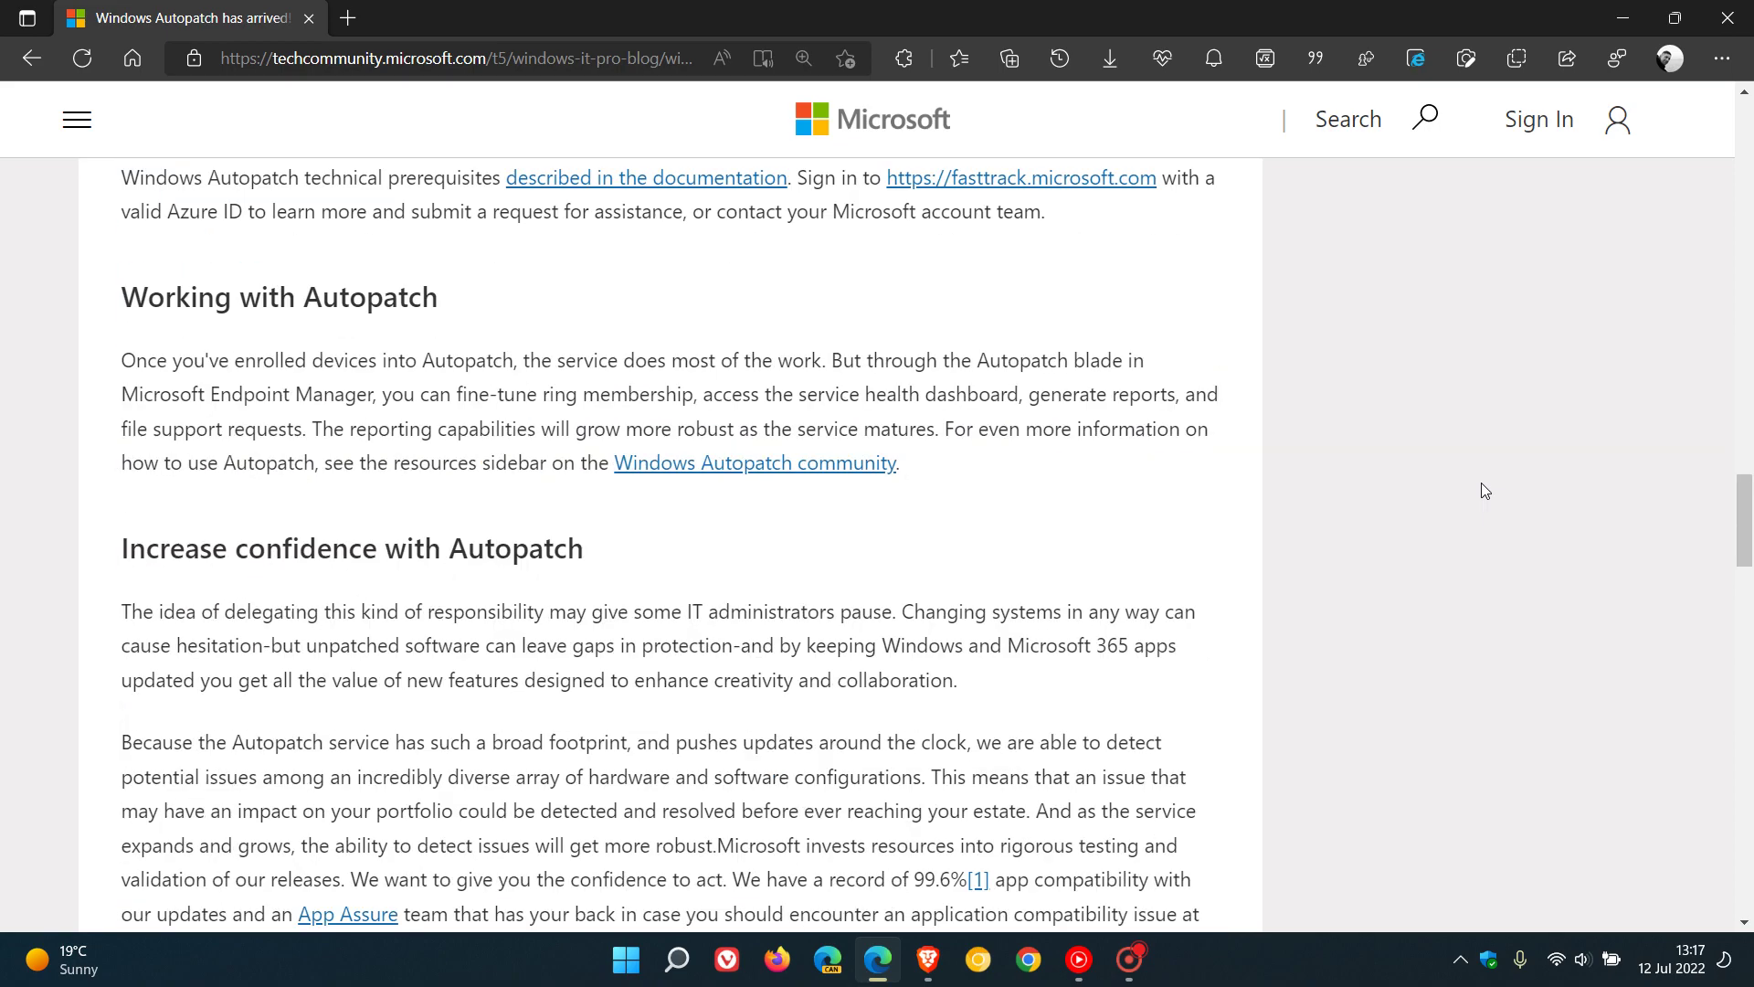
{"action": "scroll", "coordinate": [1482, 489], "scroll_direction": "down", "scroll_amount": 4}
{"action": "scroll", "coordinate": [1482, 490], "scroll_direction": "down", "scroll_amount": 4}
{"action": "scroll", "coordinate": [1481, 483], "scroll_direction": "down", "scroll_amount": 3}
{"action": "scroll", "coordinate": [1482, 484], "scroll_direction": "down", "scroll_amount": 1}
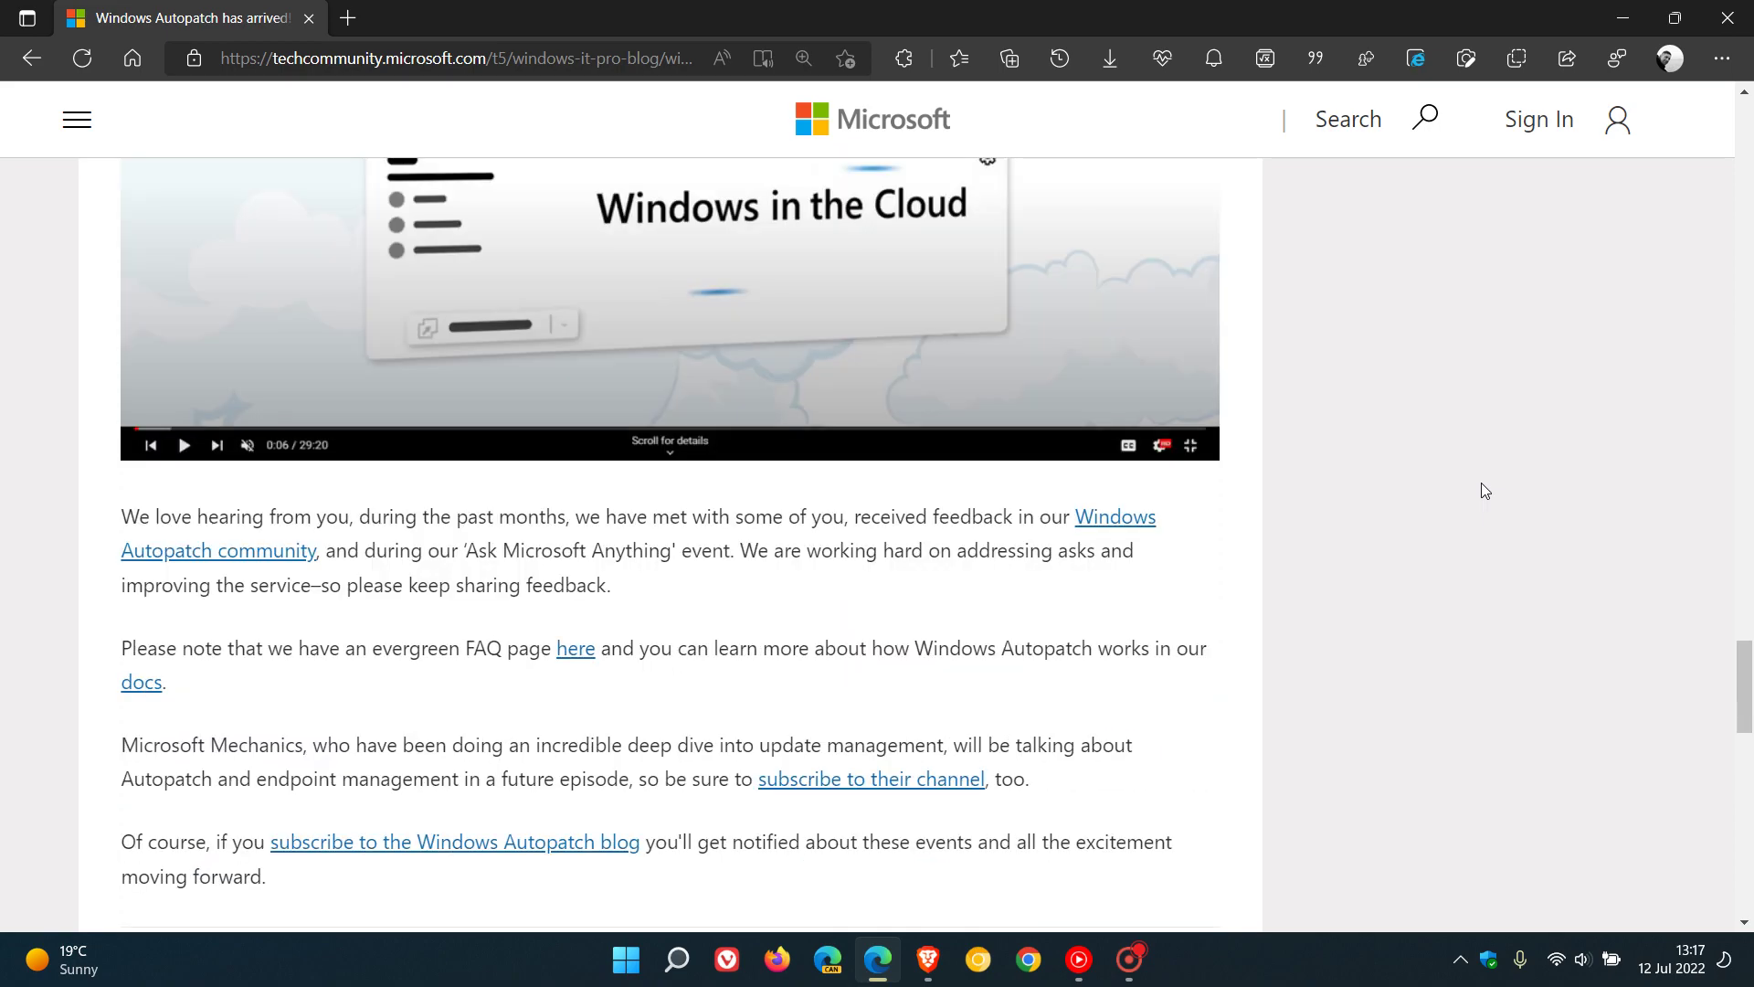
{"action": "scroll", "coordinate": [1482, 483], "scroll_direction": "down", "scroll_amount": 4}
{"action": "scroll", "coordinate": [1481, 484], "scroll_direction": "up", "scroll_amount": 6}
{"action": "scroll", "coordinate": [1482, 491], "scroll_direction": "up", "scroll_amount": 4}
{"action": "scroll", "coordinate": [1456, 520], "scroll_direction": "up", "scroll_amount": 3}
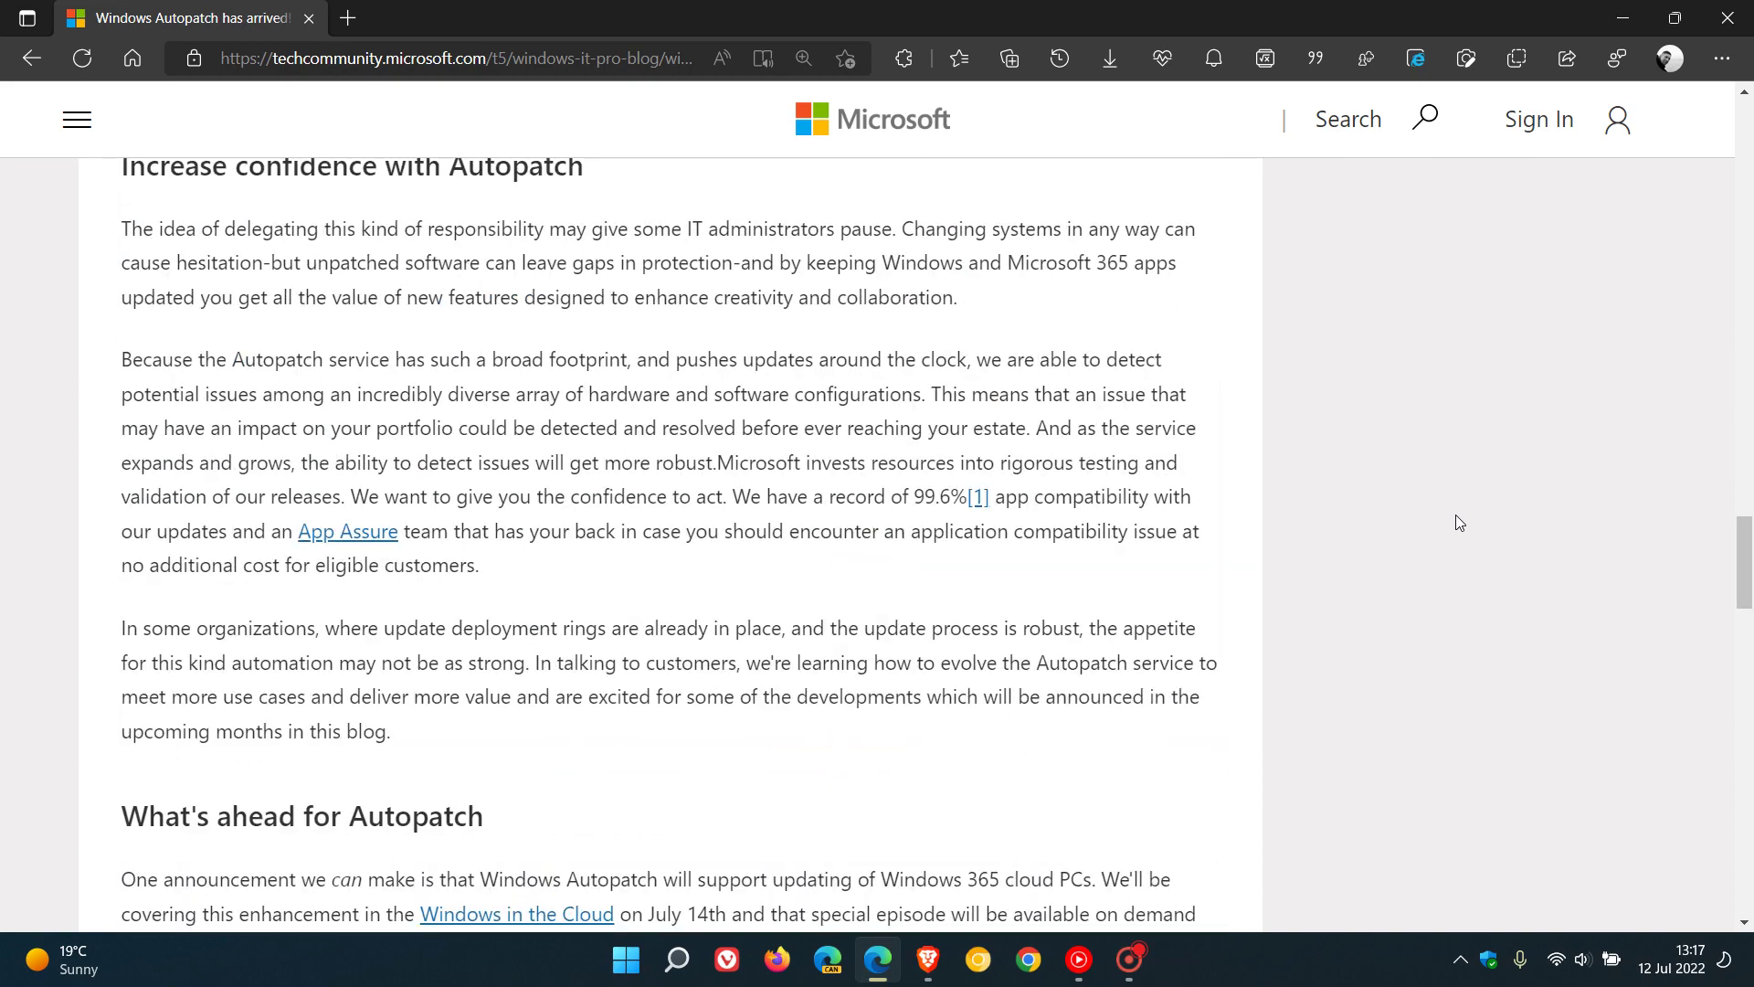
{"action": "scroll", "coordinate": [1456, 521], "scroll_direction": "up", "scroll_amount": 6}
{"action": "scroll", "coordinate": [1457, 522], "scroll_direction": "up", "scroll_amount": 4}
{"action": "scroll", "coordinate": [1456, 514], "scroll_direction": "up", "scroll_amount": 5}
{"action": "scroll", "coordinate": [1455, 514], "scroll_direction": "up", "scroll_amount": 1}
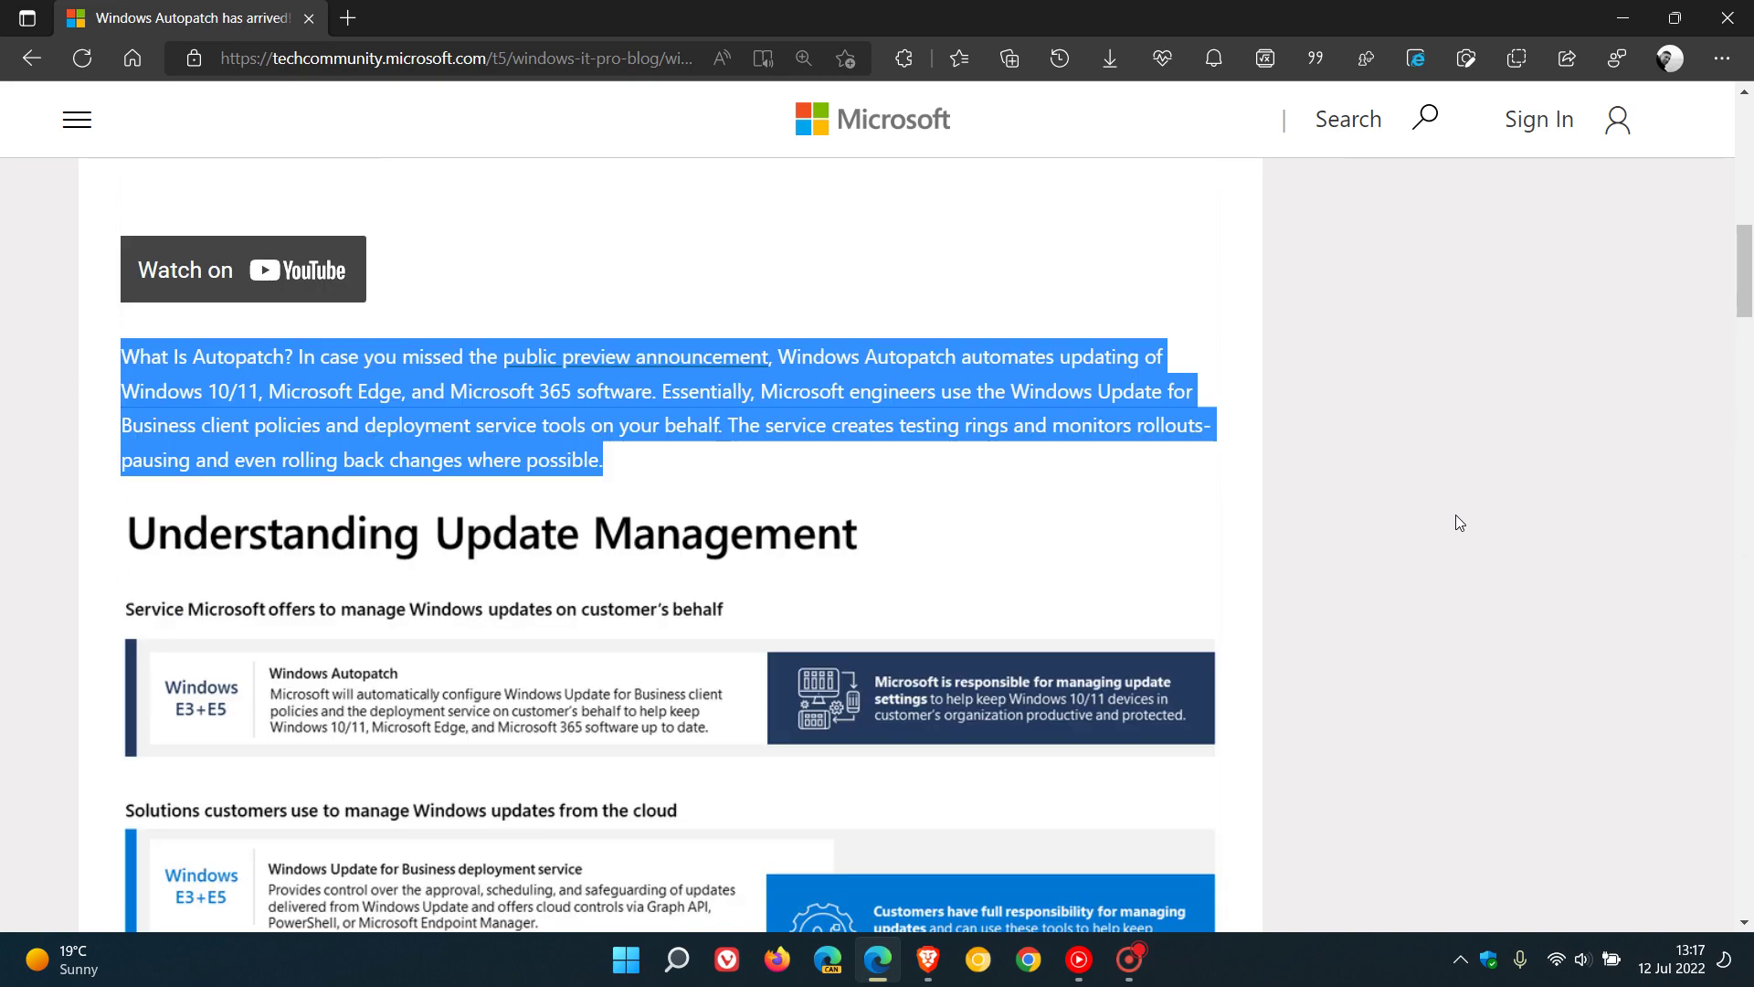
{"action": "scroll", "coordinate": [1456, 513], "scroll_direction": "up", "scroll_amount": 6}
{"action": "scroll", "coordinate": [1426, 522], "scroll_direction": "up", "scroll_amount": 2}
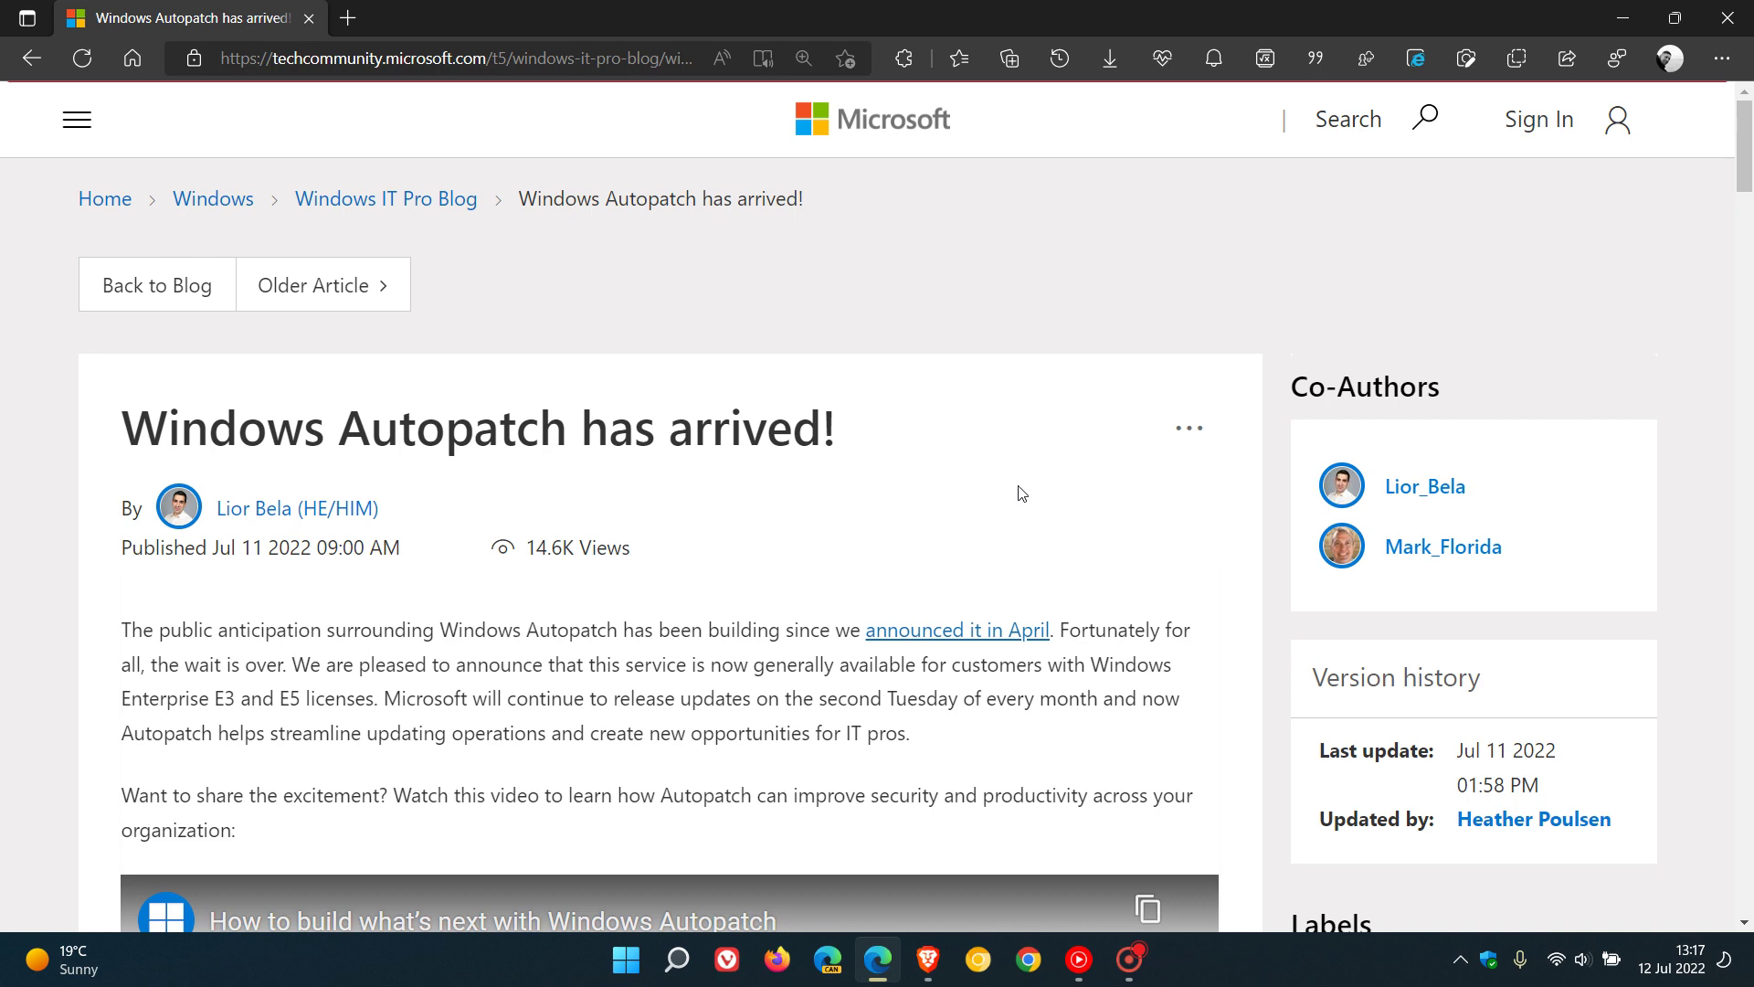
- Minimize Edge to reveal the Windows desktop
{"action": "left_click", "coordinate": [1622, 18]}
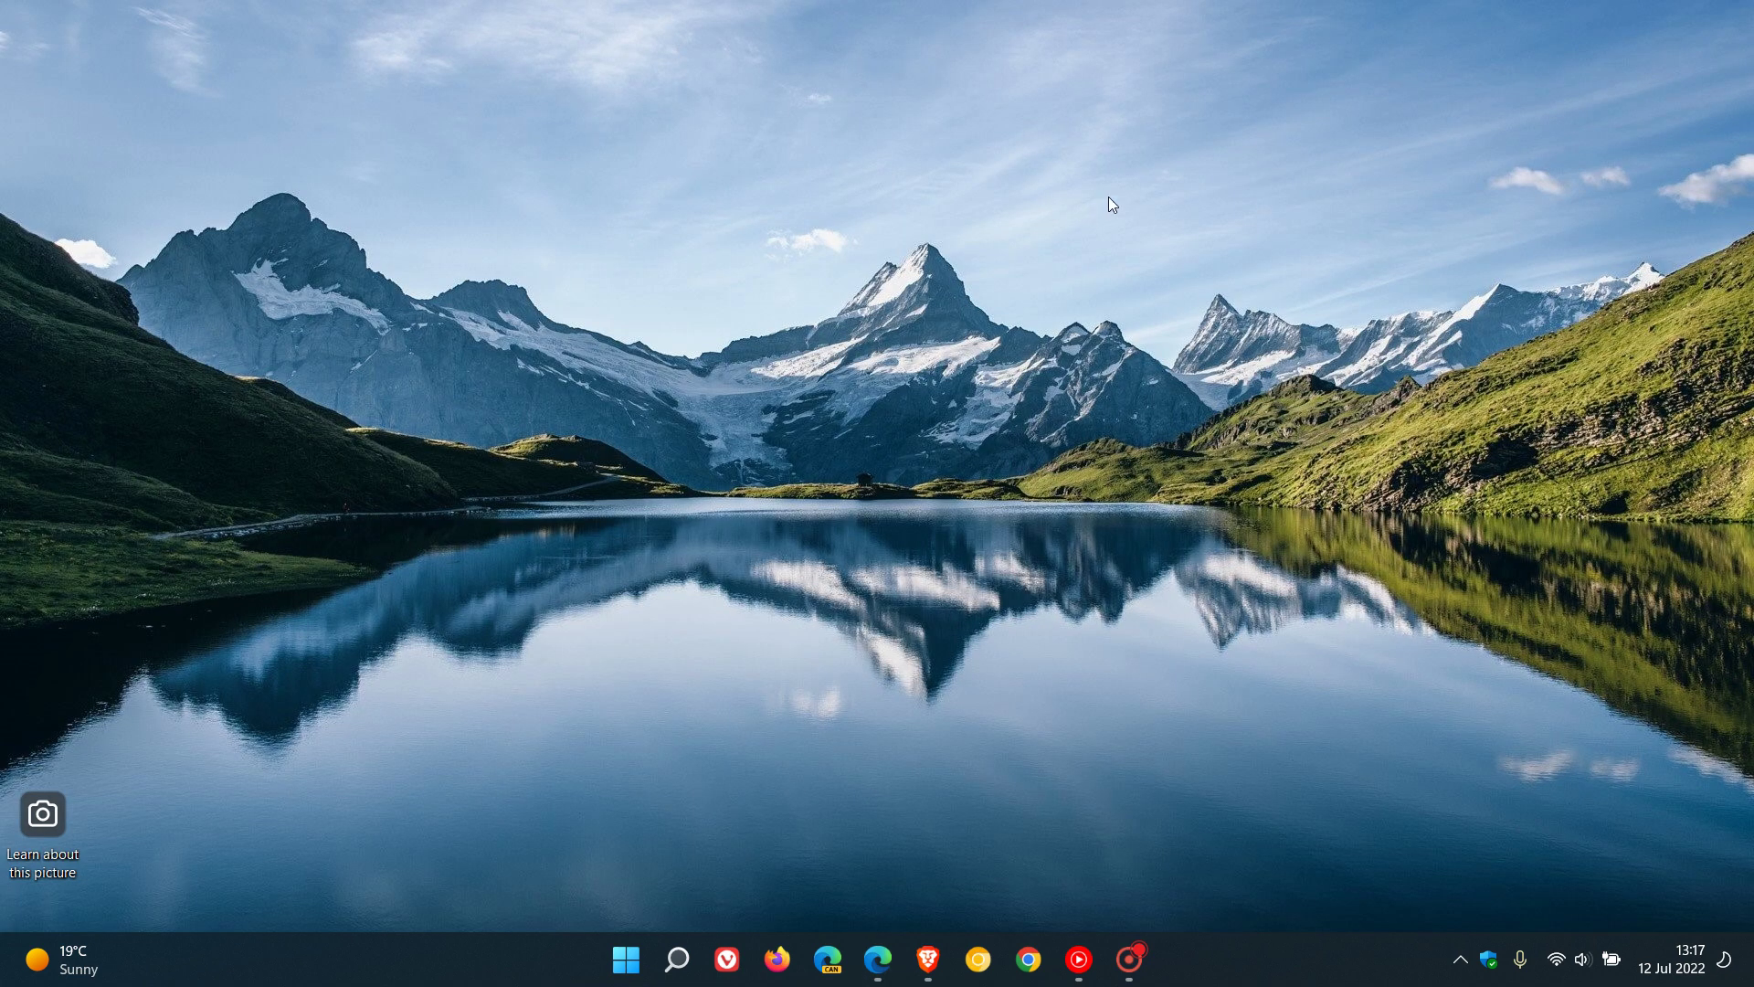